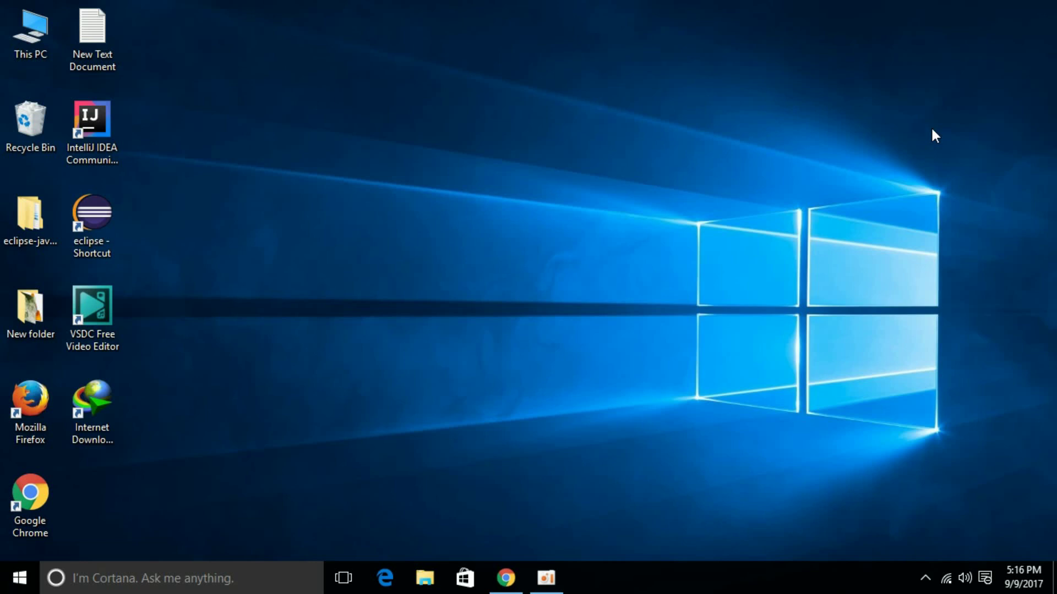
- Search the Start menu for 'servi' so Services (Desktop app) shows as best match
{"action": "left_click", "coordinate": [4, 587]}
{"action": "type", "text": "se"}
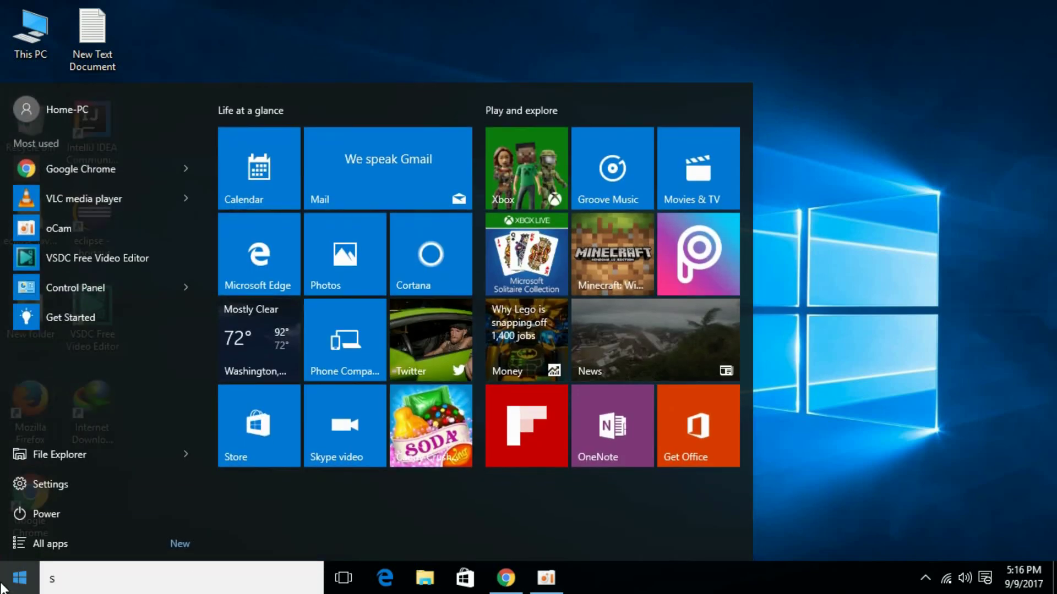
{"action": "type", "text": "rvi"}
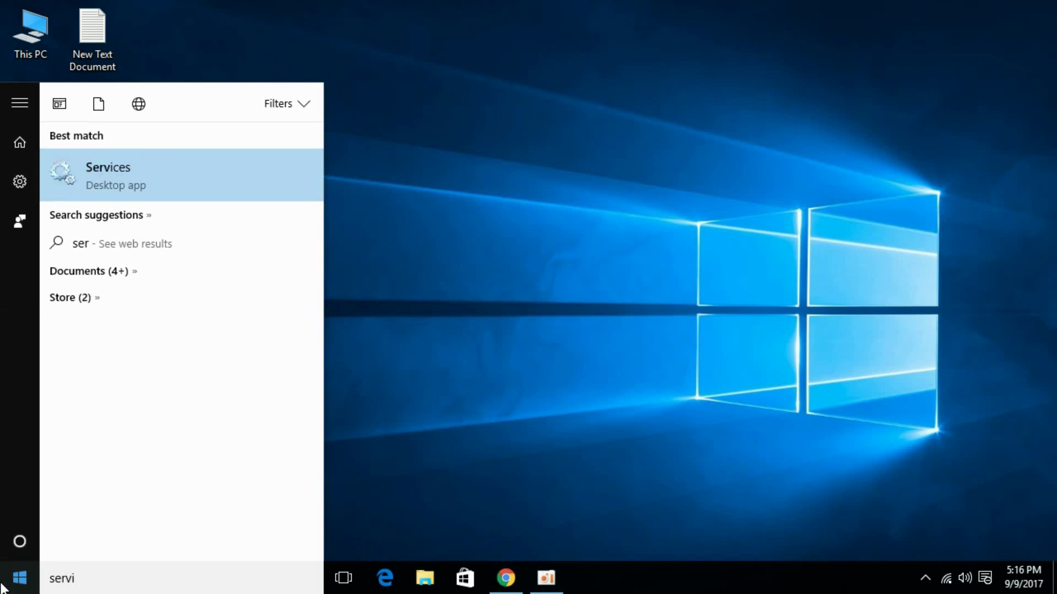
{"action": "type", "text": "ce"}
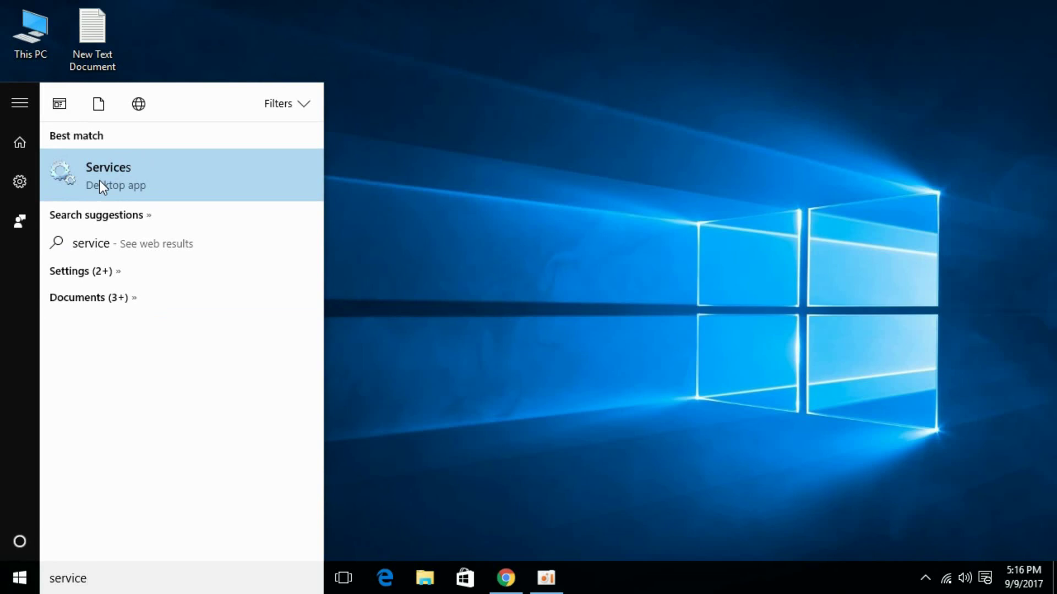
- Launch the Services console from the best match, with Windows Update visible near the bottom
{"action": "left_click", "coordinate": [100, 181]}
{"action": "scroll", "coordinate": [849, 234], "scroll_direction": "down", "scroll_amount": 1}
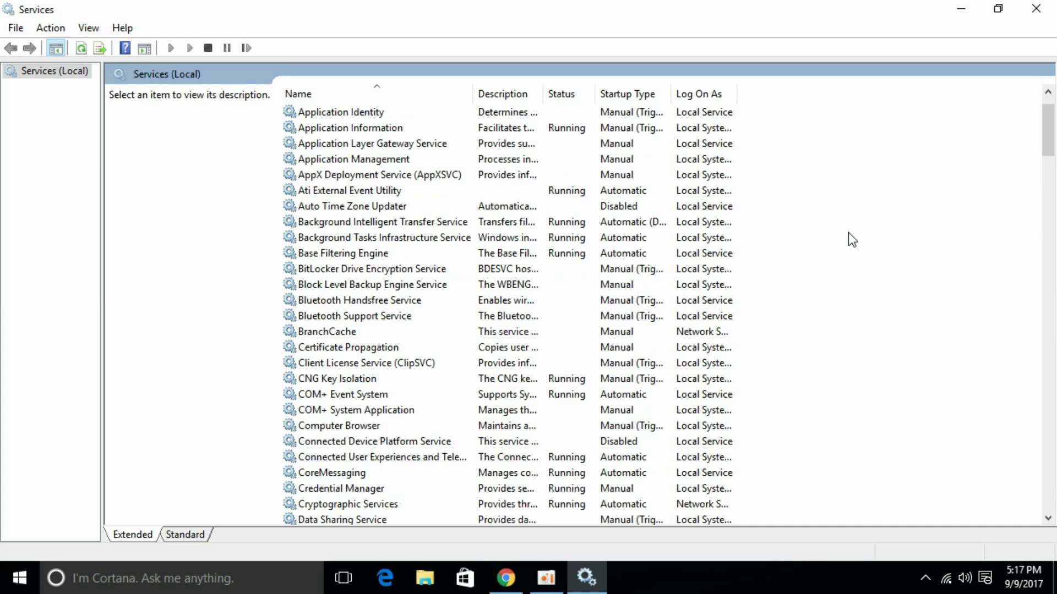
{"action": "scroll", "coordinate": [848, 234], "scroll_direction": "down", "scroll_amount": 6}
{"action": "scroll", "coordinate": [848, 233], "scroll_direction": "down", "scroll_amount": 5}
{"action": "scroll", "coordinate": [848, 234], "scroll_direction": "down", "scroll_amount": 6}
{"action": "scroll", "coordinate": [848, 234], "scroll_direction": "down", "scroll_amount": 6}
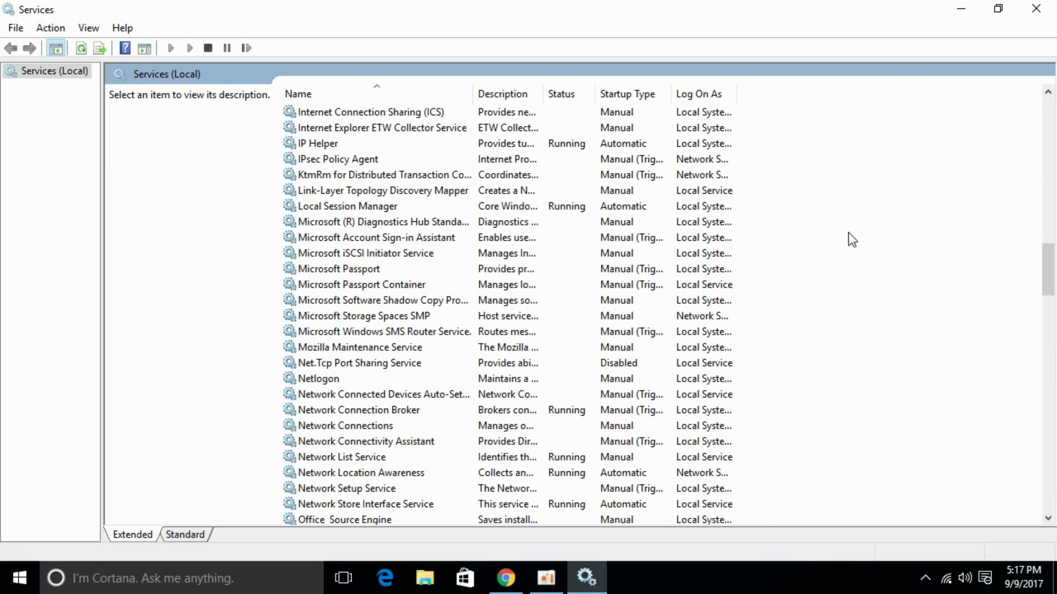
{"action": "scroll", "coordinate": [848, 234], "scroll_direction": "down", "scroll_amount": 5}
{"action": "scroll", "coordinate": [848, 234], "scroll_direction": "down", "scroll_amount": 4}
{"action": "scroll", "coordinate": [848, 234], "scroll_direction": "down", "scroll_amount": 6}
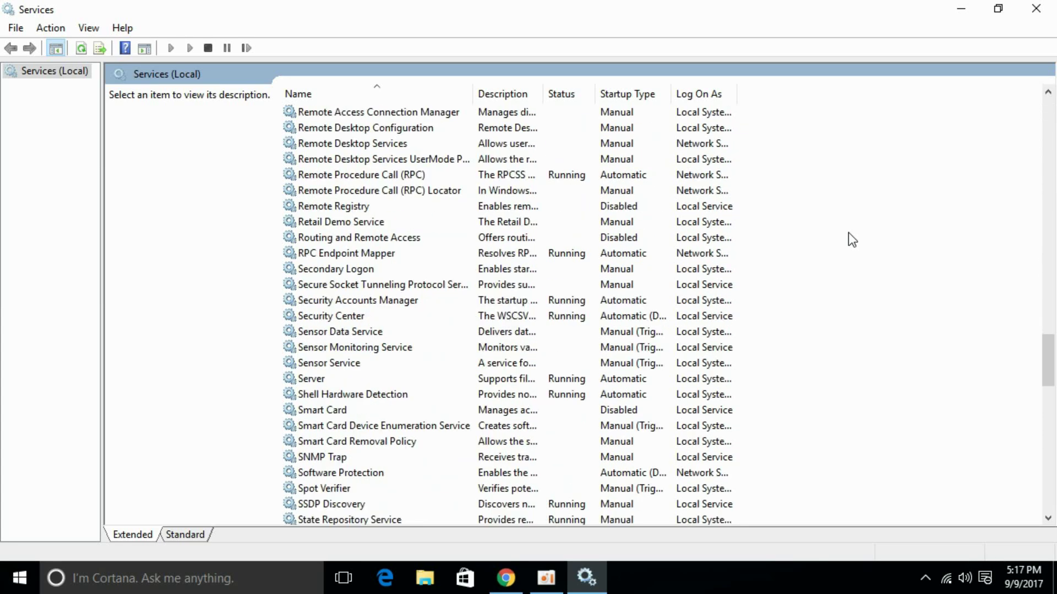
{"action": "scroll", "coordinate": [848, 233], "scroll_direction": "down", "scroll_amount": 9}
{"action": "scroll", "coordinate": [848, 232], "scroll_direction": "down", "scroll_amount": 7}
{"action": "scroll", "coordinate": [848, 231], "scroll_direction": "down", "scroll_amount": 1}
{"action": "scroll", "coordinate": [848, 232], "scroll_direction": "down", "scroll_amount": 4}
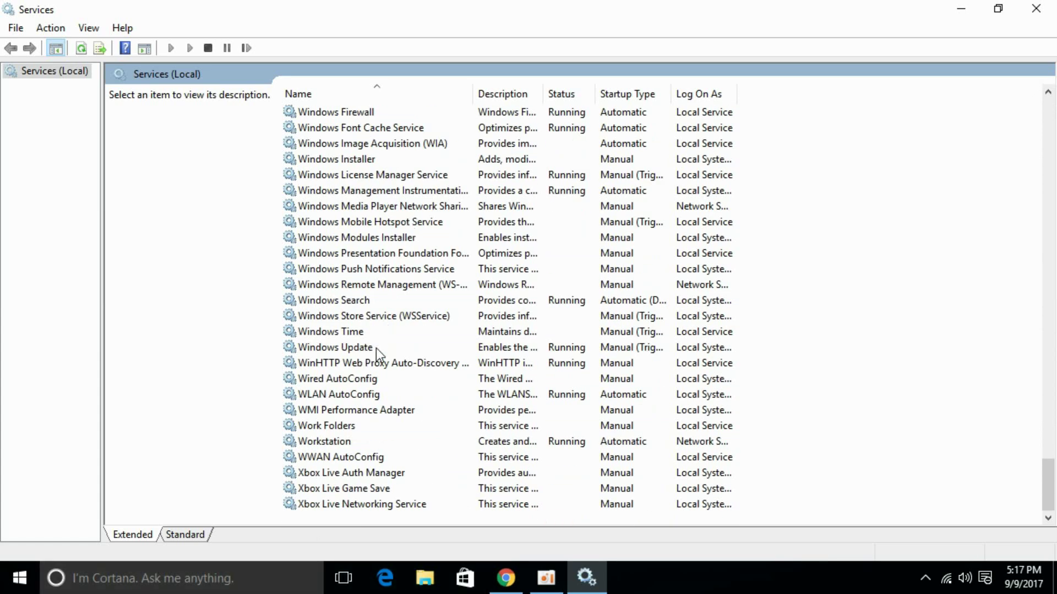
- Change Windows Update's startup type to Automatic in its Properties, then apply and confirm
{"action": "right_click", "coordinate": [364, 354]}
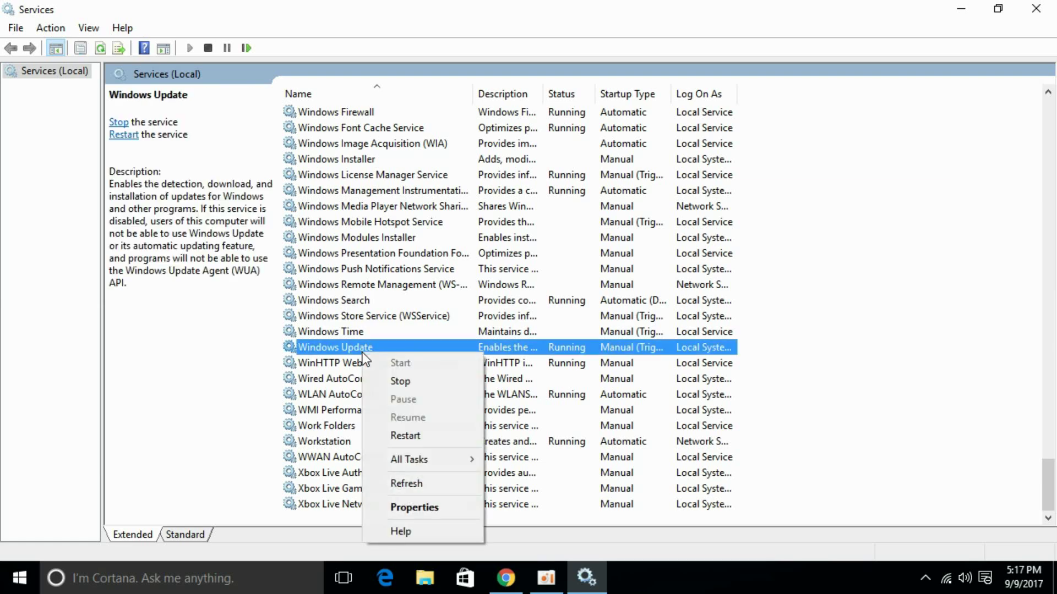
{"action": "left_click", "coordinate": [377, 505]}
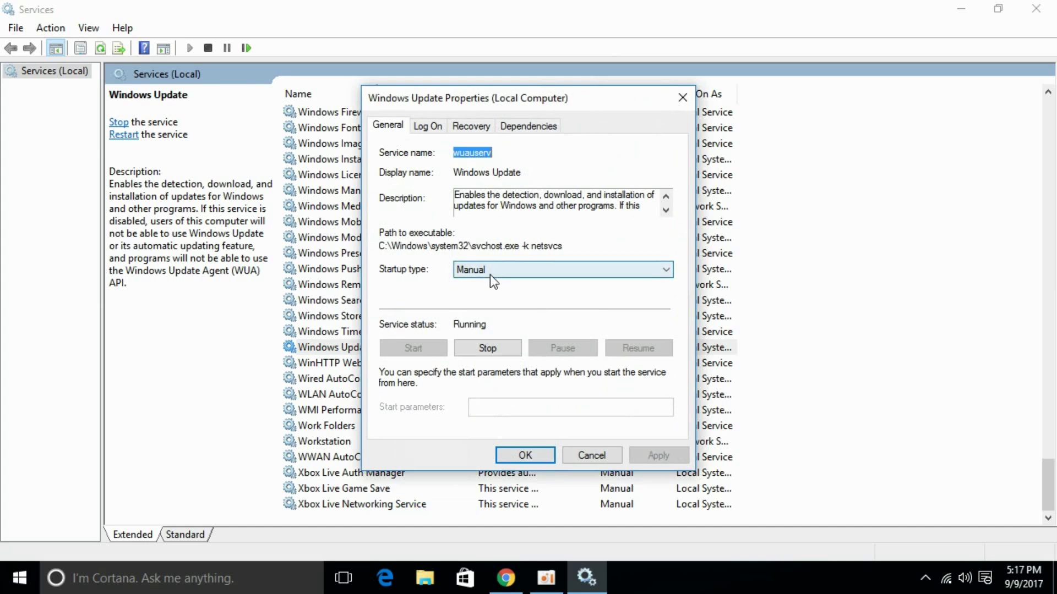
{"action": "left_click", "coordinate": [489, 275]}
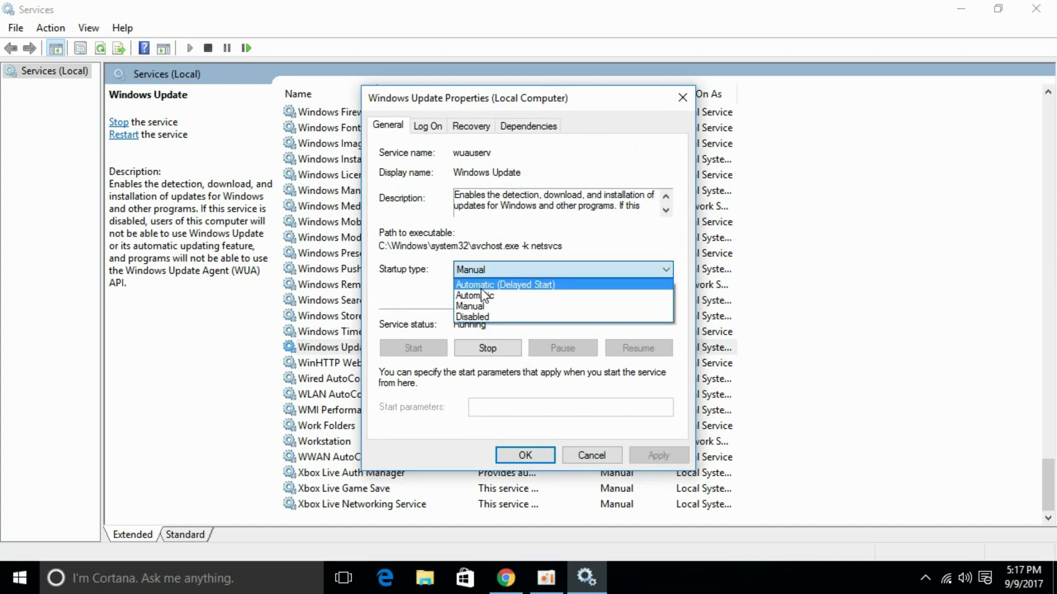
{"action": "left_click", "coordinate": [484, 296]}
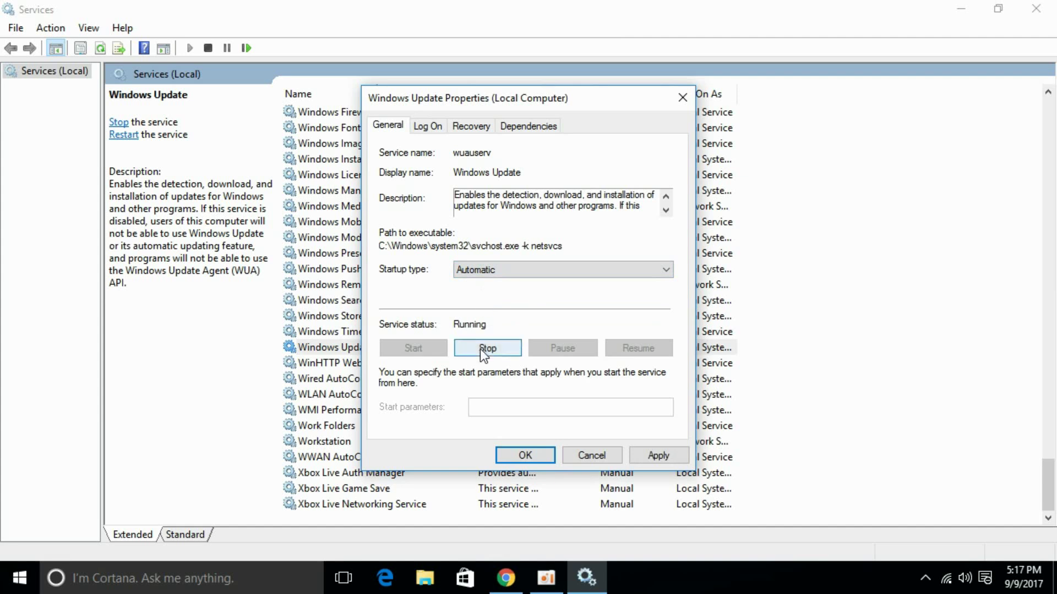
{"action": "left_click", "coordinate": [634, 457]}
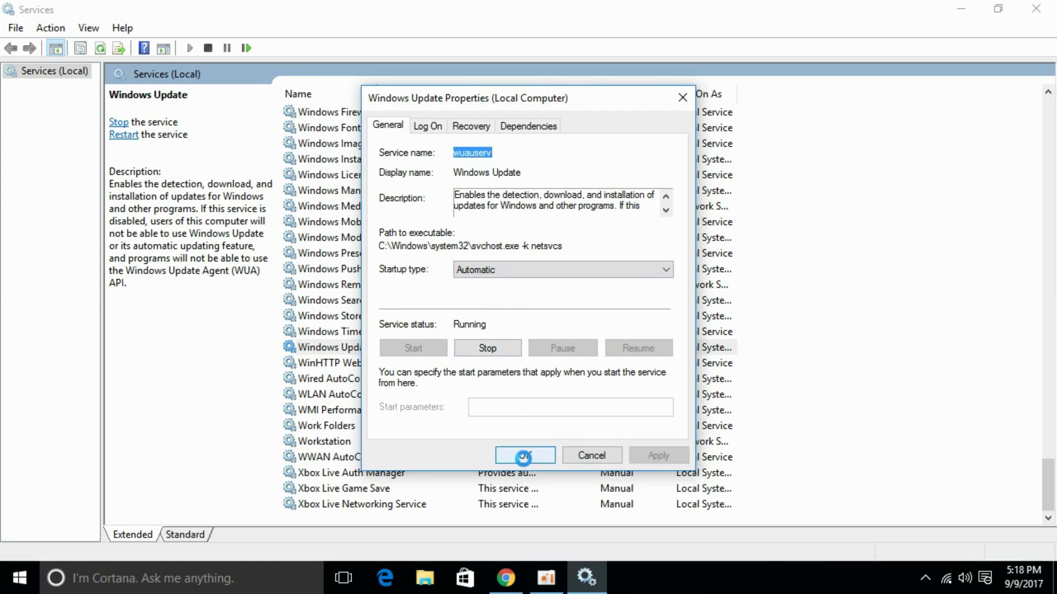
{"action": "left_click", "coordinate": [524, 457]}
{"action": "left_click", "coordinate": [1036, 9]}
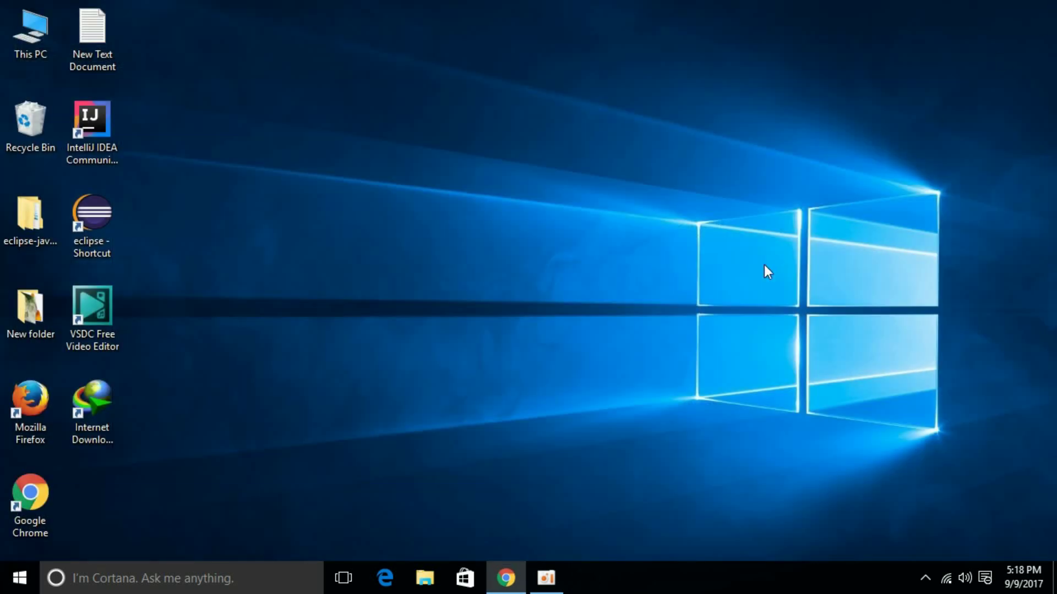